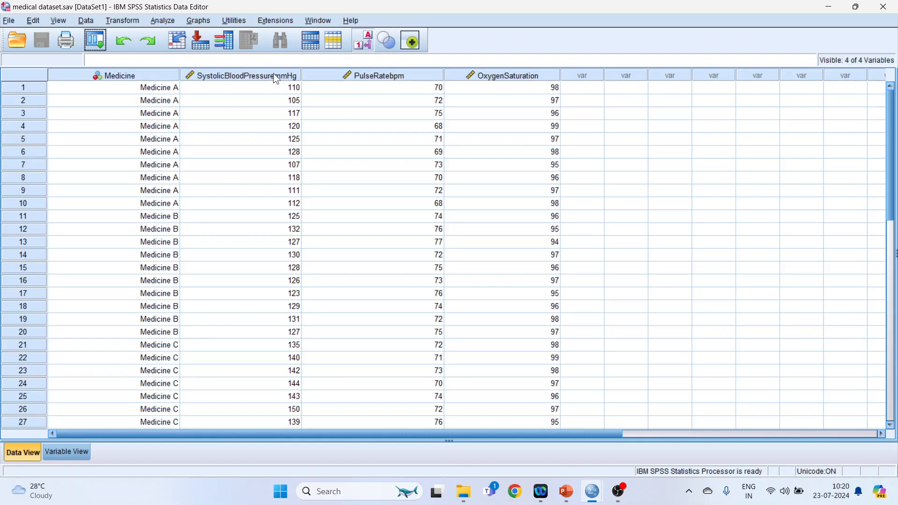
Run a two-tailed Pearson bivariate correlation on systolic blood pressure, pulse rate and oxygen saturation
{"action": "left_click_drag", "start_coordinate": [273, 75], "coordinate": [485, 86]}
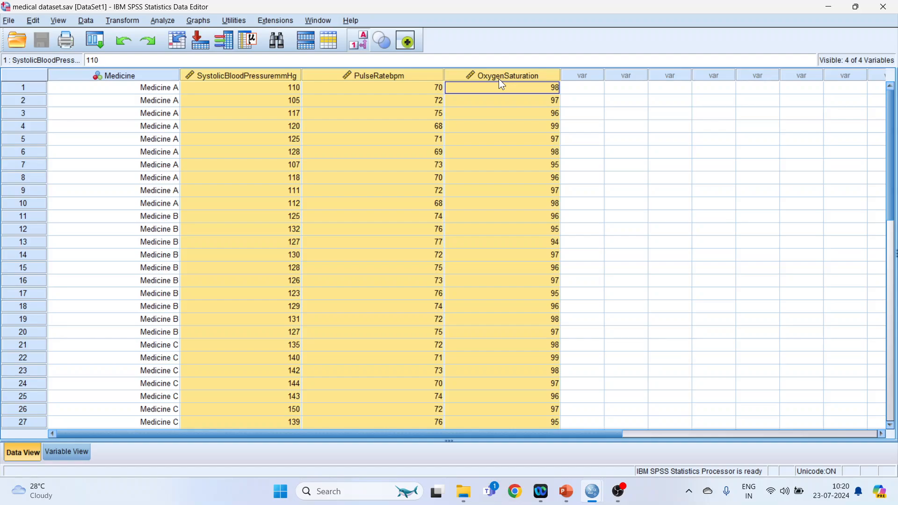
{"action": "left_click", "coordinate": [635, 125]}
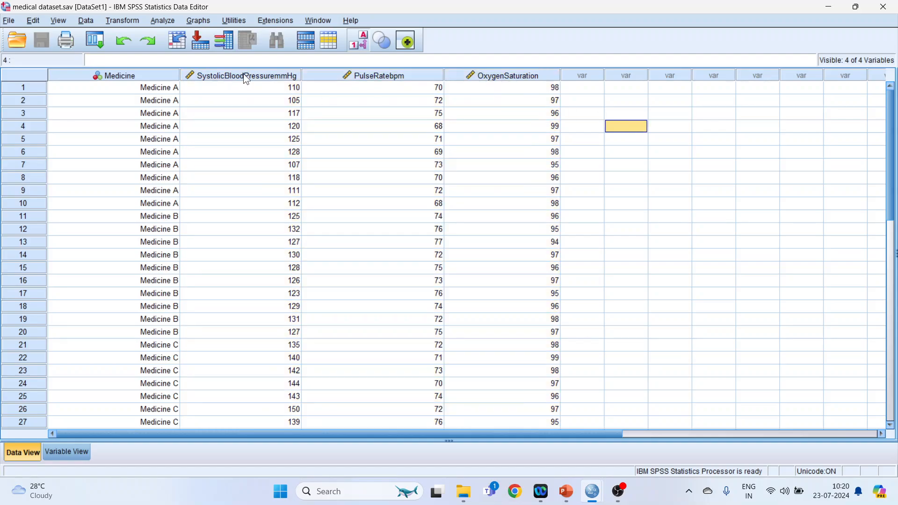
{"action": "left_click", "coordinate": [164, 21]}
{"action": "mouse_move", "coordinate": [226, 149]}
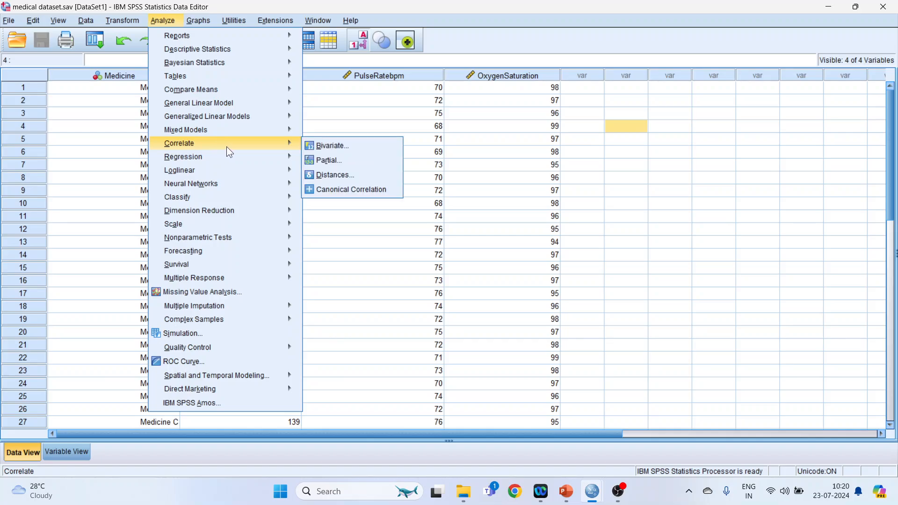
{"action": "left_click", "coordinate": [340, 149]}
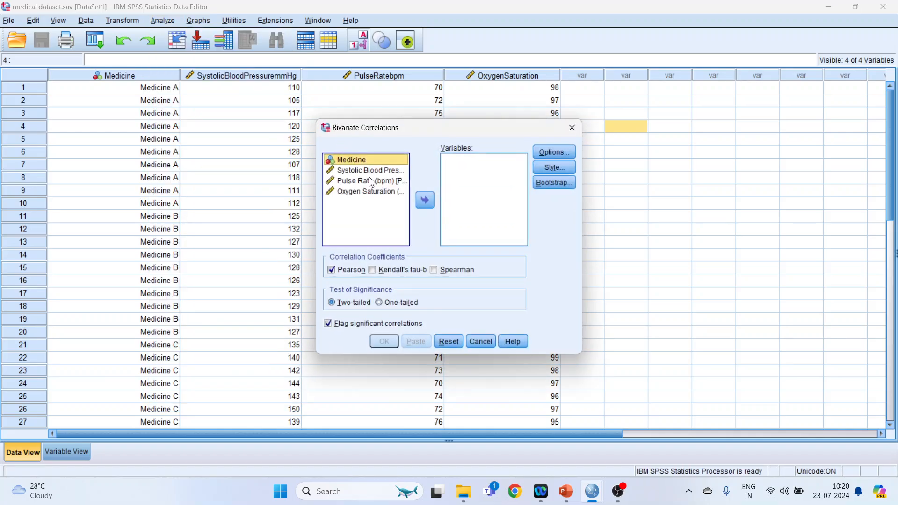
{"action": "left_click", "coordinate": [372, 174]}
{"action": "left_click", "coordinate": [424, 198]}
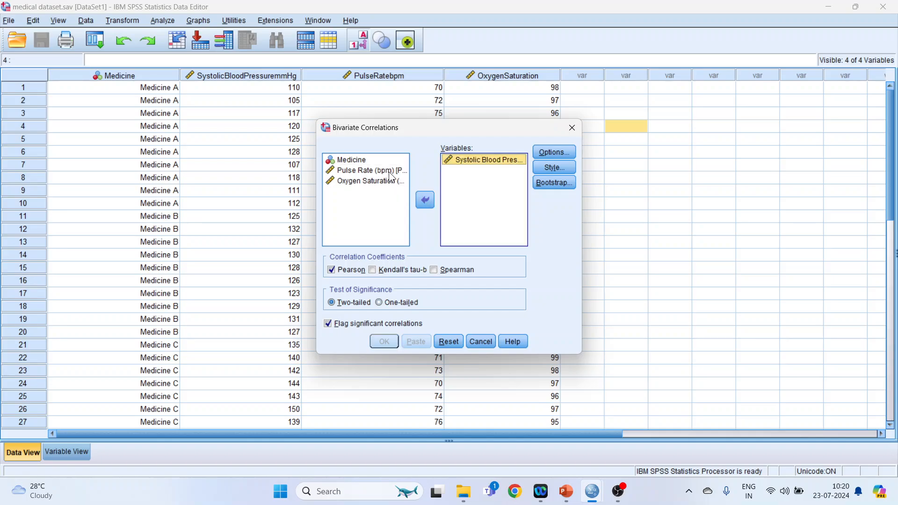
{"action": "left_click", "coordinate": [424, 199]}
{"action": "left_click", "coordinate": [388, 170]}
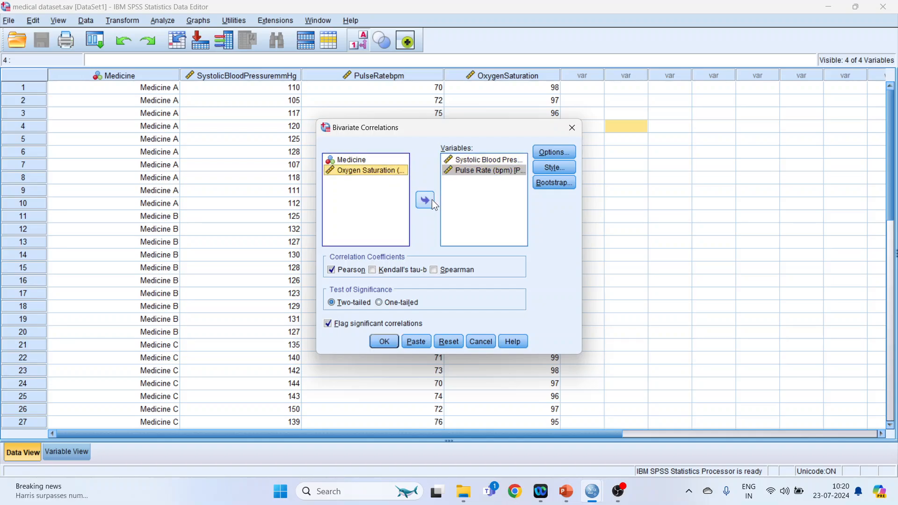
{"action": "left_click", "coordinate": [425, 201]}
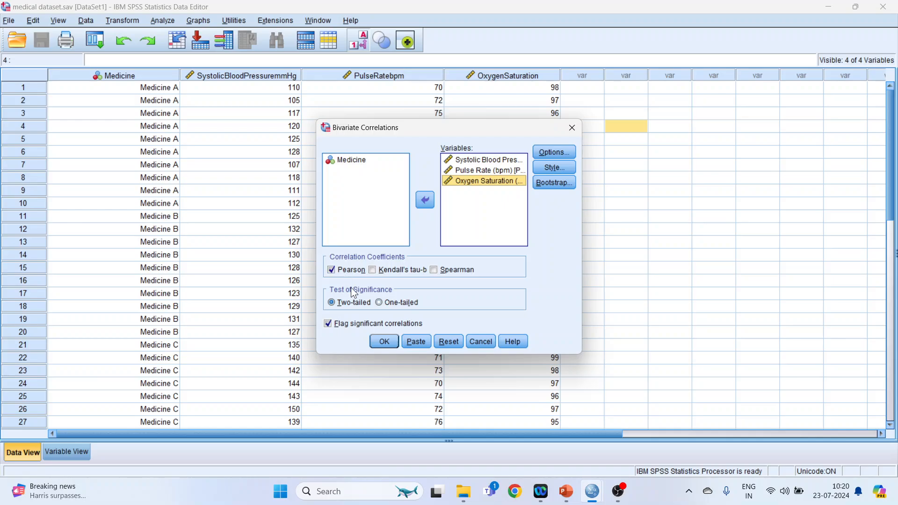
{"action": "left_click", "coordinate": [387, 340]}
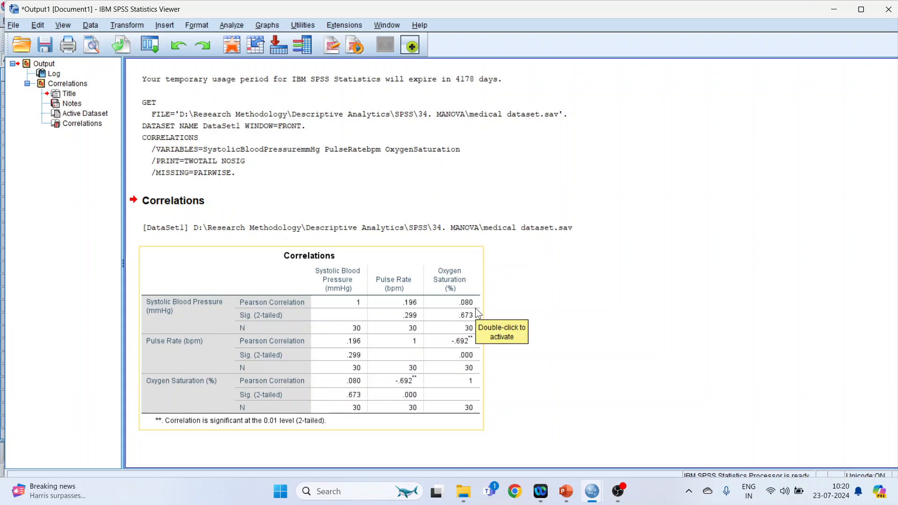
Switch to the MANOVA-1 PowerPoint presentation and read the correlations slide, slide 16, as a slide show
{"action": "left_click", "coordinate": [566, 491]}
{"action": "left_click", "coordinate": [92, 396]}
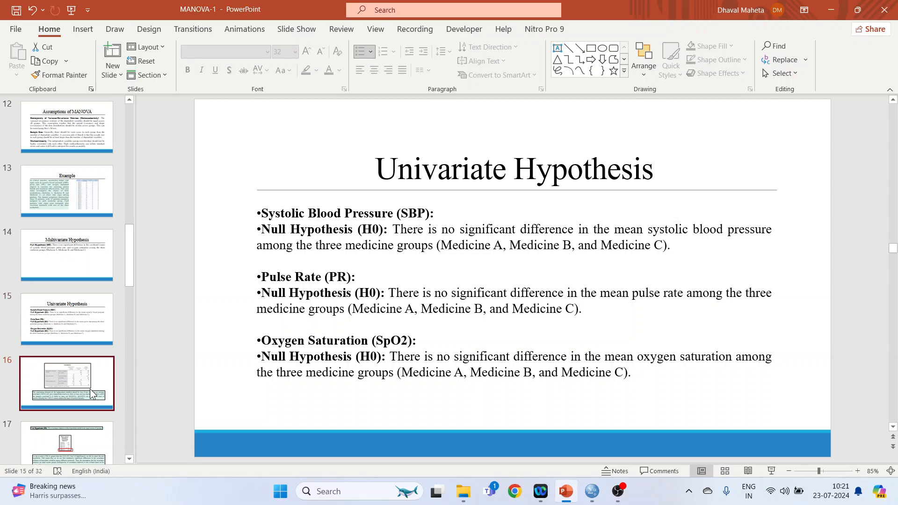
{"action": "left_click", "coordinate": [771, 471]}
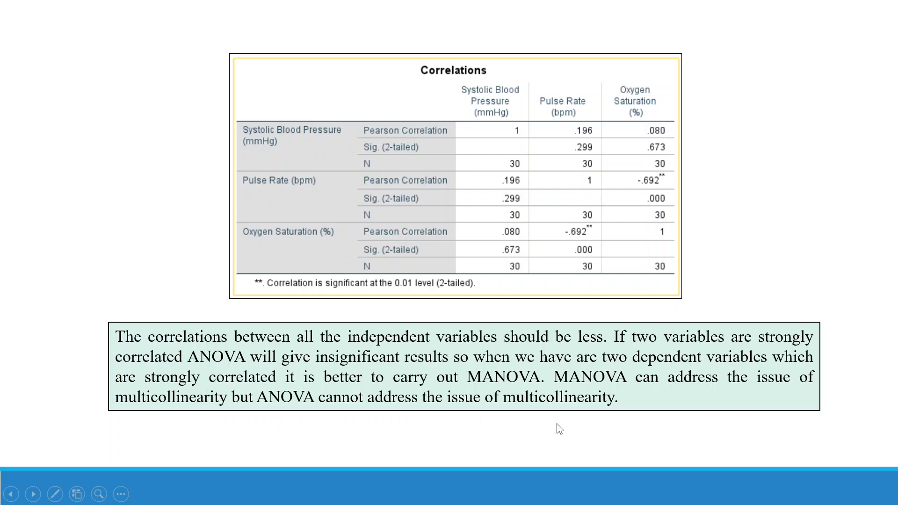
{"action": "key", "text": "Right"}
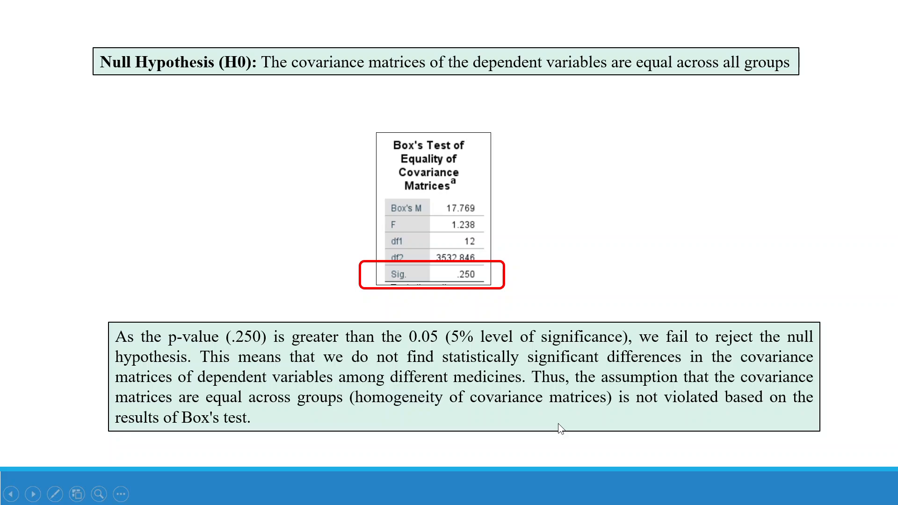
{"action": "key", "text": "Left"}
{"action": "key", "text": "Escape"}
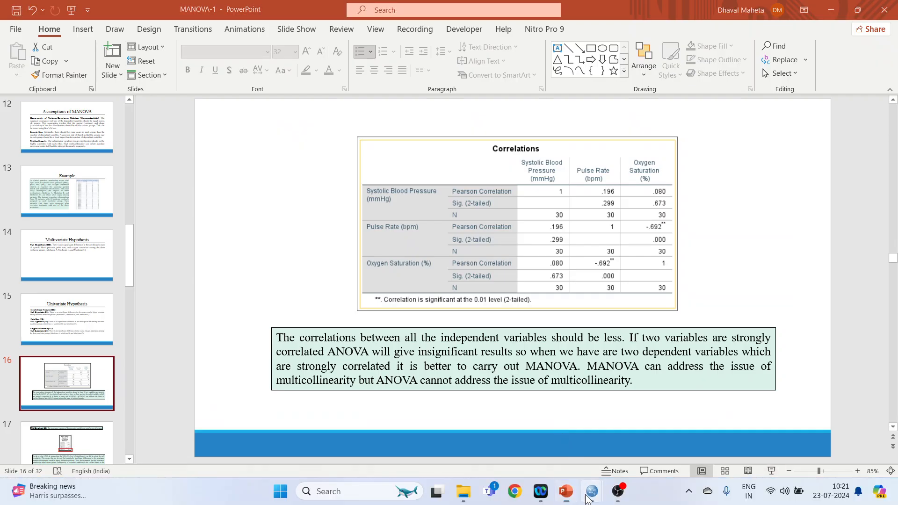
In the SPSS data editor, start a Multivariate GLM with systolic blood pressure, pulse rate and oxygen saturation as dependent variables and Medicine as fixed factor
{"action": "left_click", "coordinate": [592, 491]}
{"action": "left_click", "coordinate": [627, 465]}
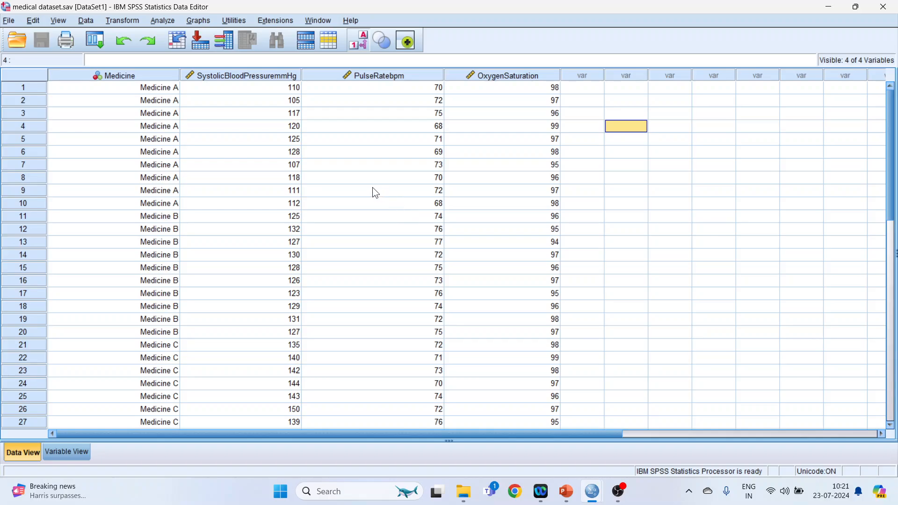
{"action": "left_click", "coordinate": [159, 20]}
{"action": "mouse_move", "coordinate": [201, 109]}
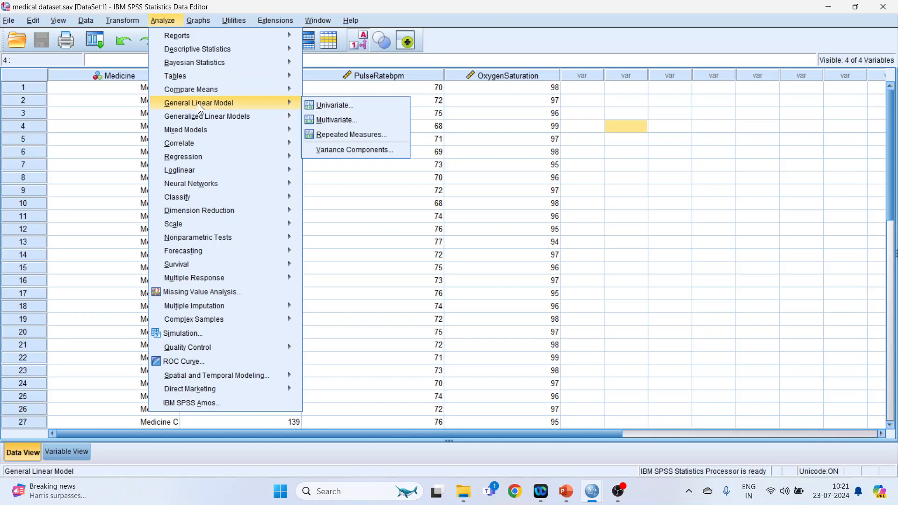
{"action": "left_click", "coordinate": [352, 122]}
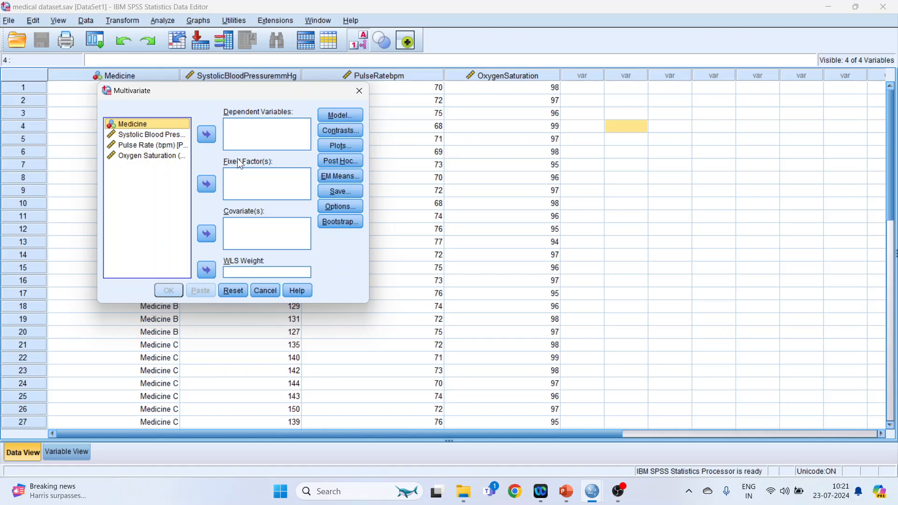
{"action": "left_click", "coordinate": [167, 135]}
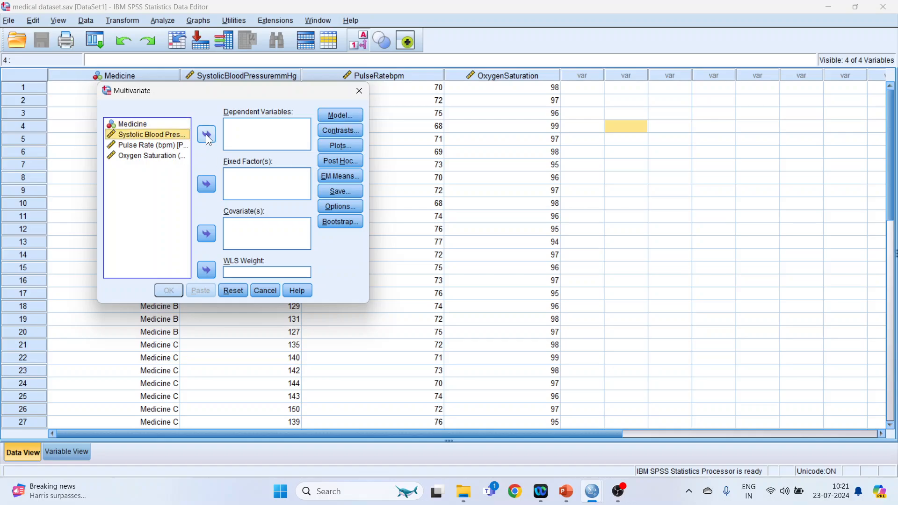
{"action": "left_click", "coordinate": [207, 136]}
{"action": "left_click", "coordinate": [176, 135]}
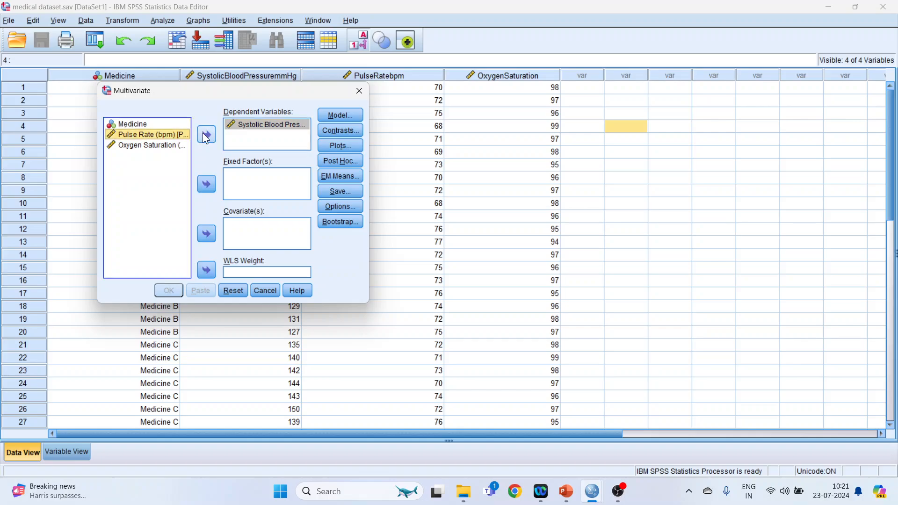
{"action": "left_click", "coordinate": [209, 137]}
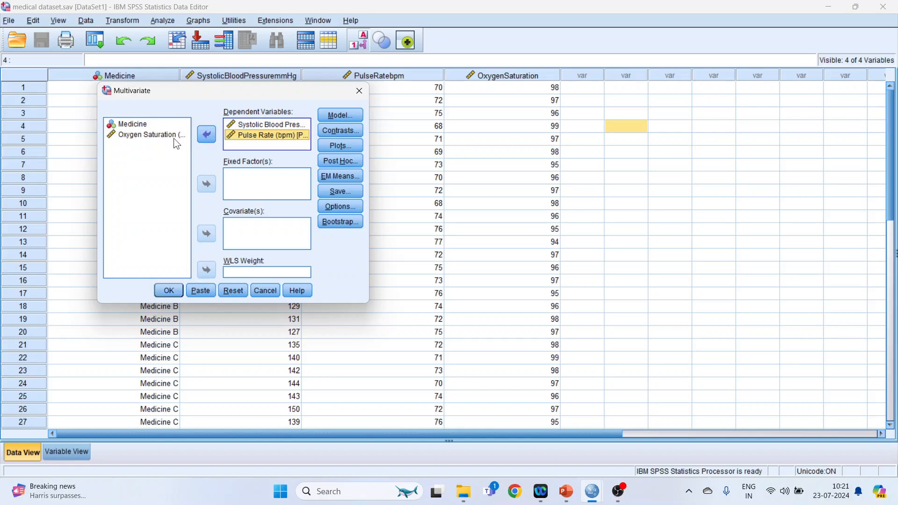
{"action": "left_click", "coordinate": [167, 135]}
{"action": "left_click", "coordinate": [202, 136]}
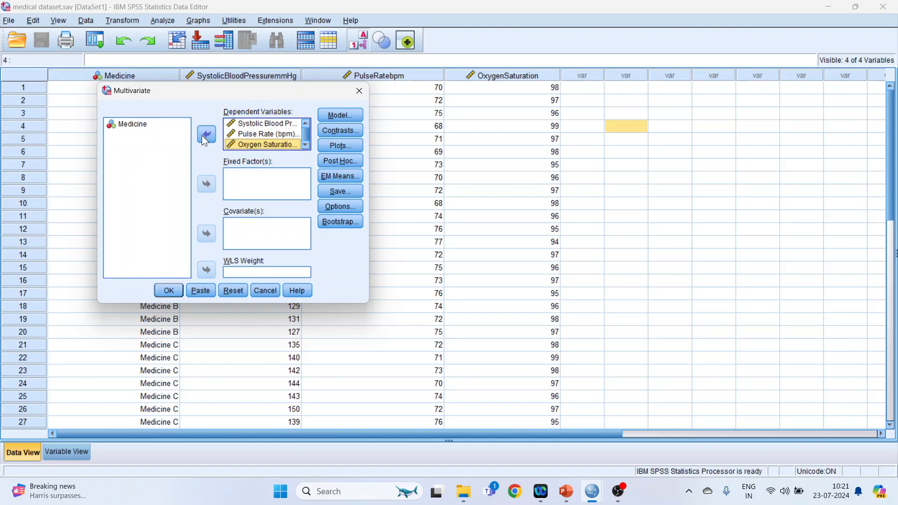
{"action": "left_click", "coordinate": [137, 124]}
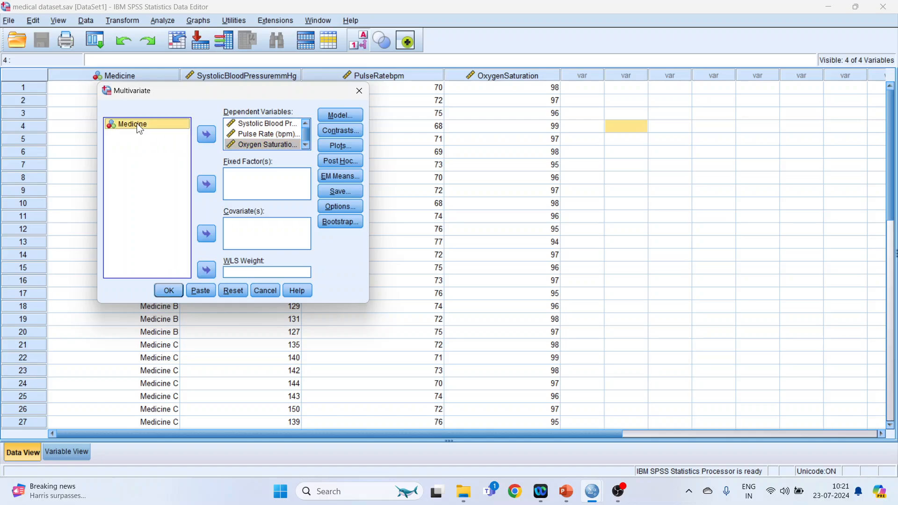
{"action": "left_click", "coordinate": [210, 185]}
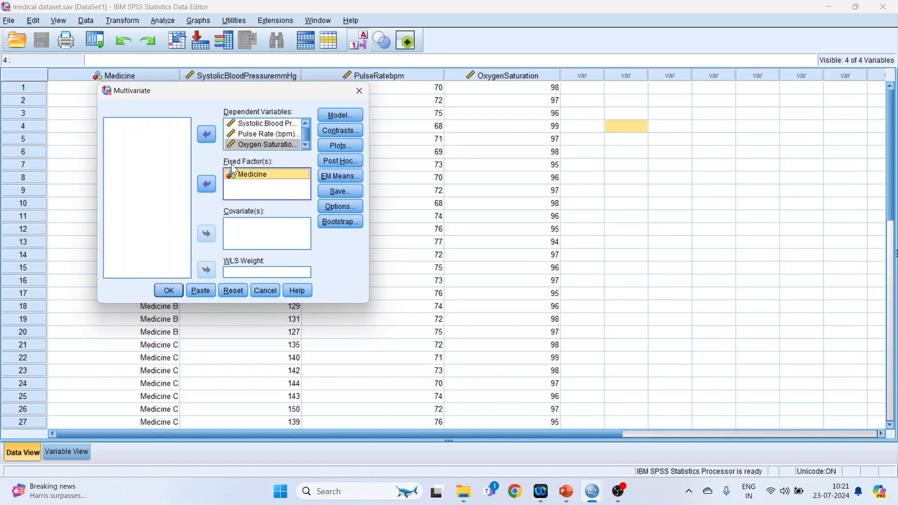
Review the model and contrast settings, keeping the full factorial model, Type III sum of squares and no contrast for Medicine
{"action": "left_click", "coordinate": [350, 117]}
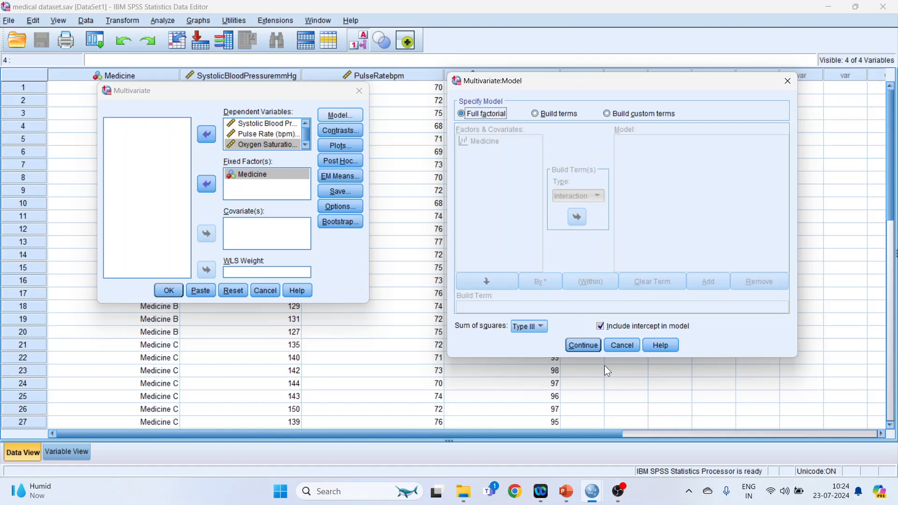
{"action": "left_click", "coordinate": [595, 346]}
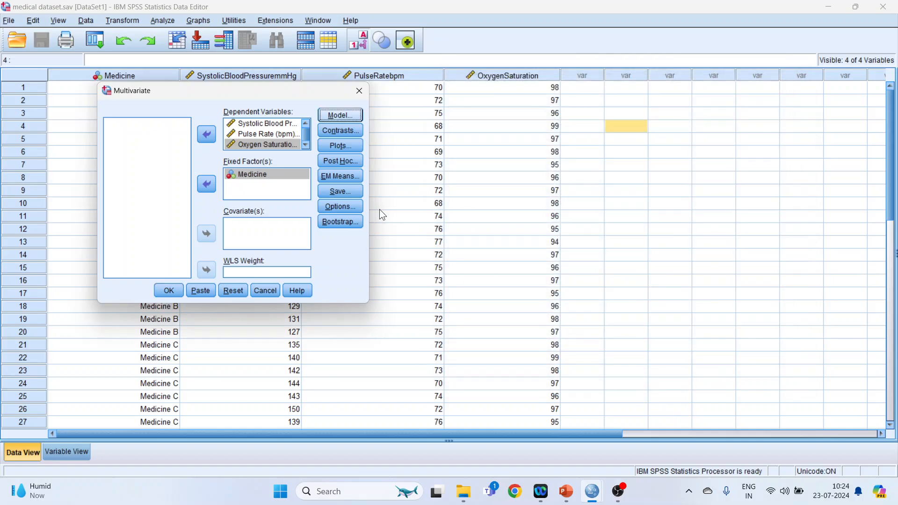
{"action": "left_click", "coordinate": [351, 132]}
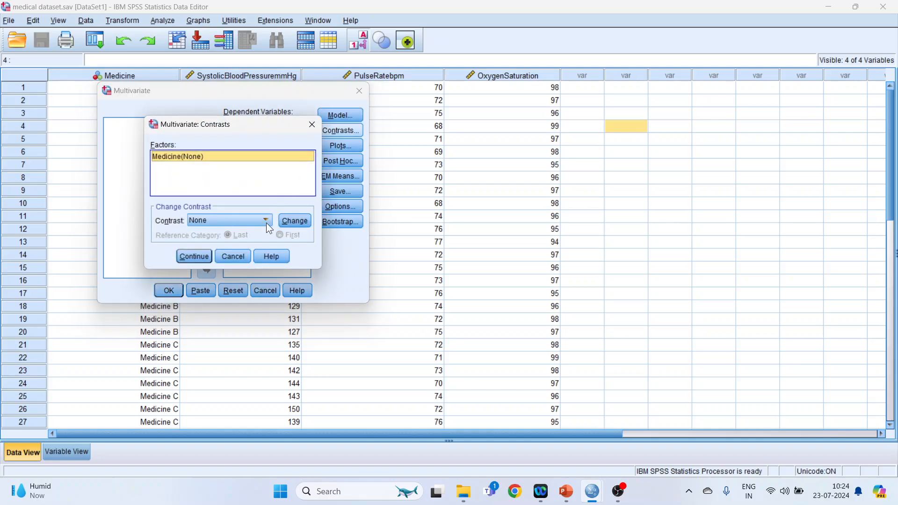
{"action": "left_click", "coordinate": [205, 254]}
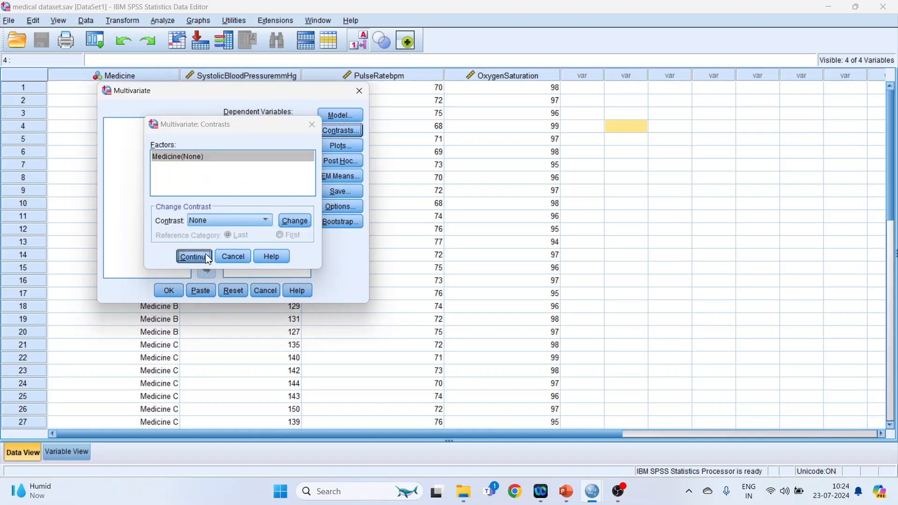
Add a line-chart profile plot with Medicine on the horizontal axis
{"action": "left_click", "coordinate": [350, 149]}
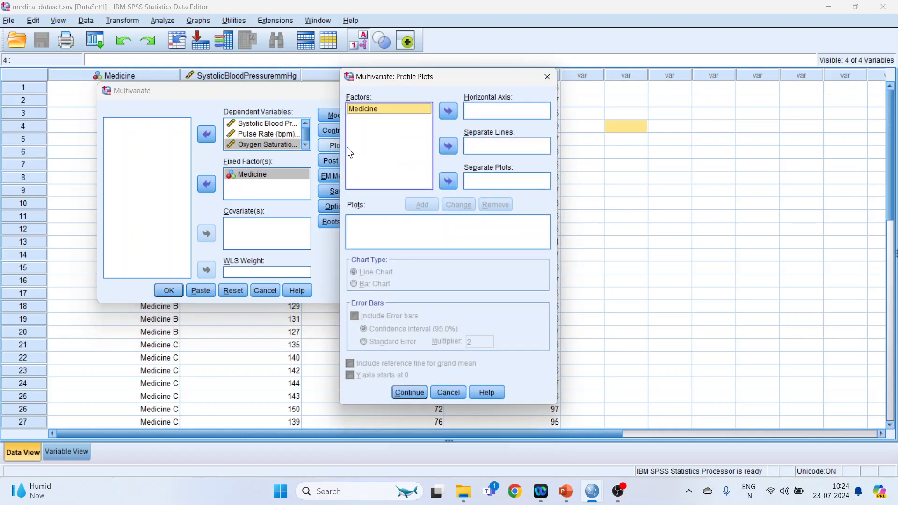
{"action": "left_click", "coordinate": [448, 112]}
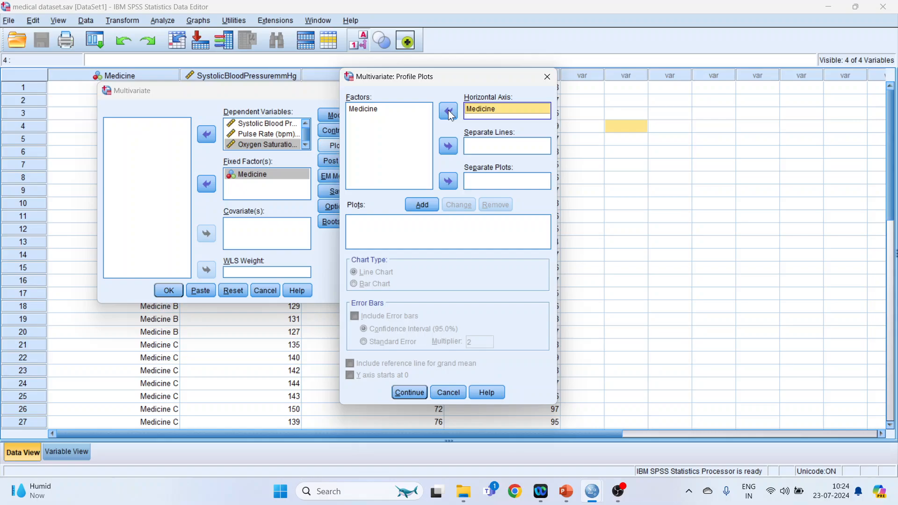
{"action": "left_click", "coordinate": [428, 207]}
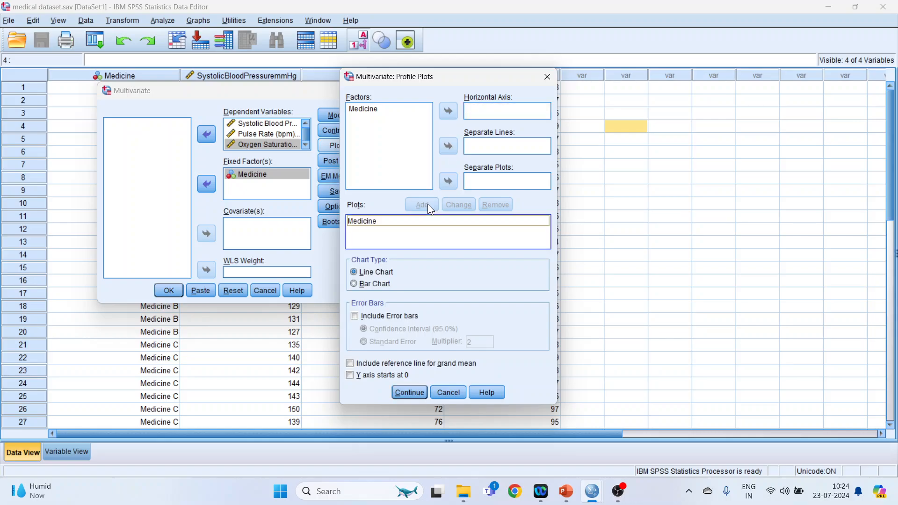
{"action": "left_click", "coordinate": [412, 391]}
Request Tukey post hoc comparisons for the Medicine factor
{"action": "left_click", "coordinate": [348, 164]}
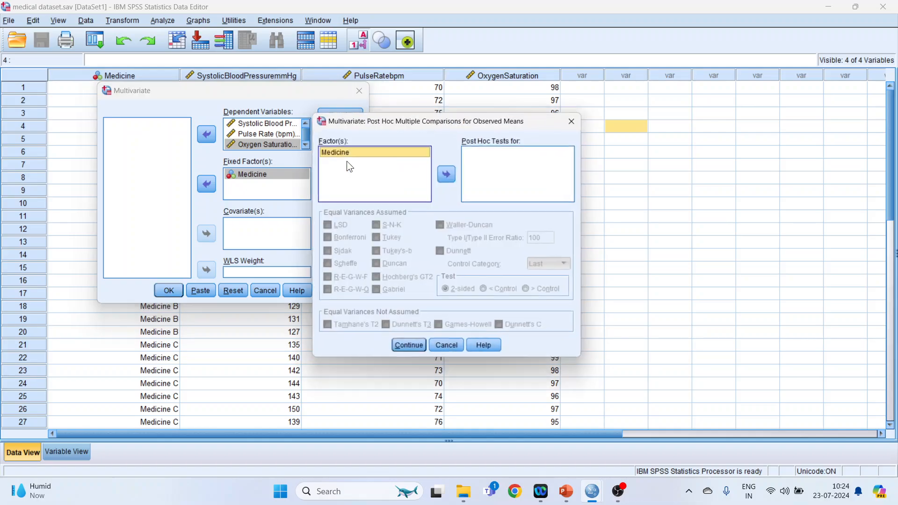
{"action": "left_click", "coordinate": [450, 176]}
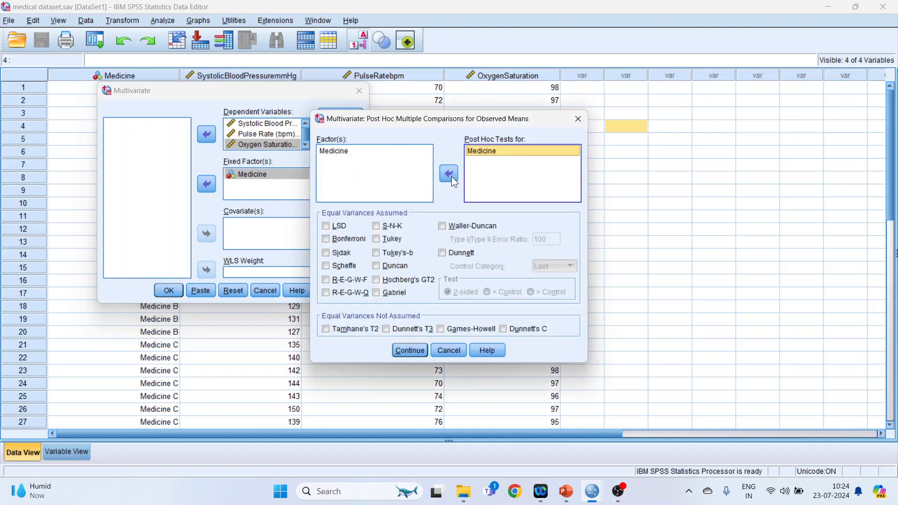
{"action": "left_click", "coordinate": [390, 239]}
{"action": "left_click", "coordinate": [409, 351]}
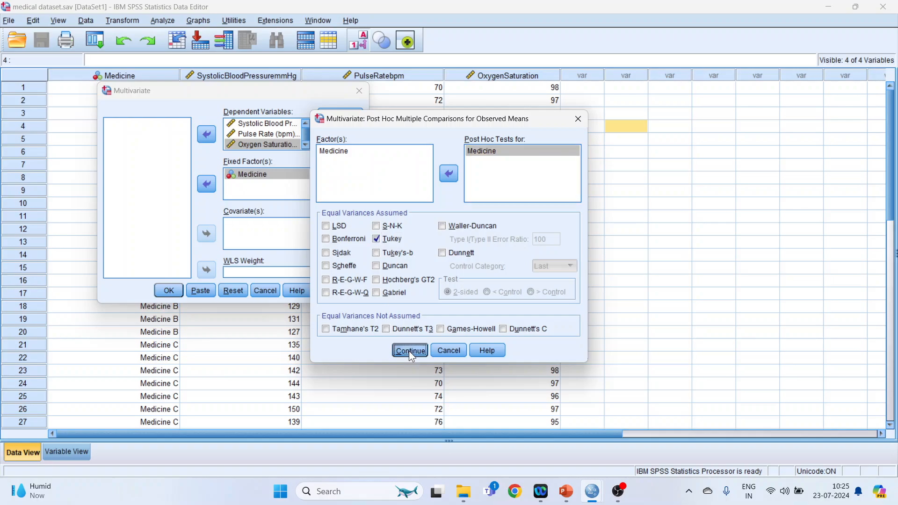
Request estimated marginal means for Medicine, comparing main effects with the Bonferroni confidence interval adjustment
{"action": "left_click", "coordinate": [344, 177]}
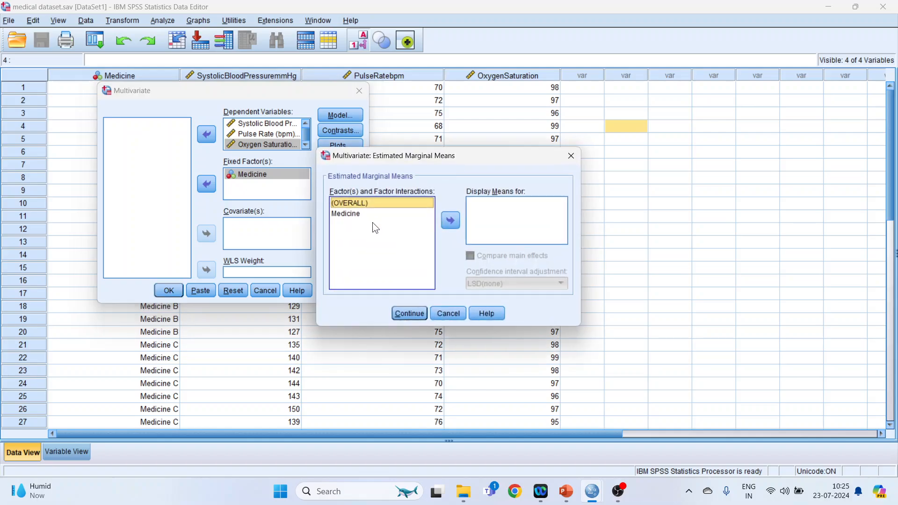
{"action": "left_click", "coordinate": [352, 214]}
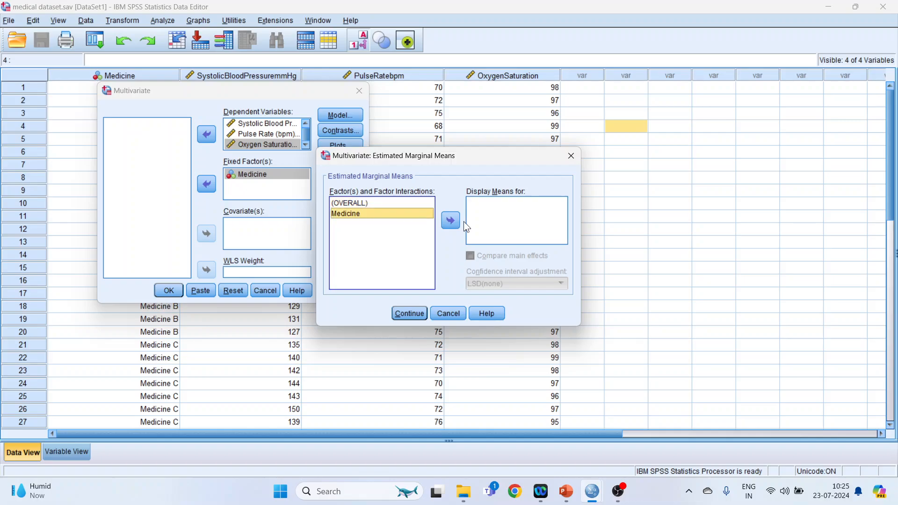
{"action": "left_click", "coordinate": [451, 221]}
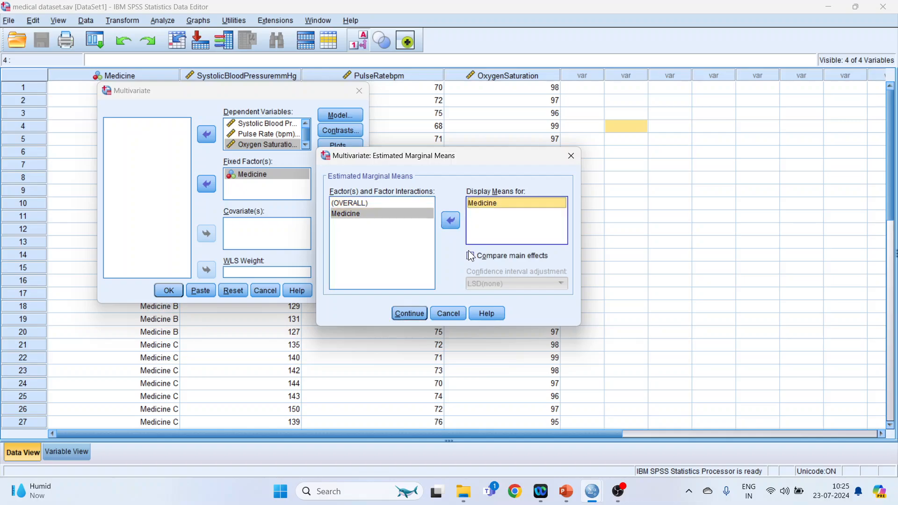
{"action": "left_click", "coordinate": [471, 256]}
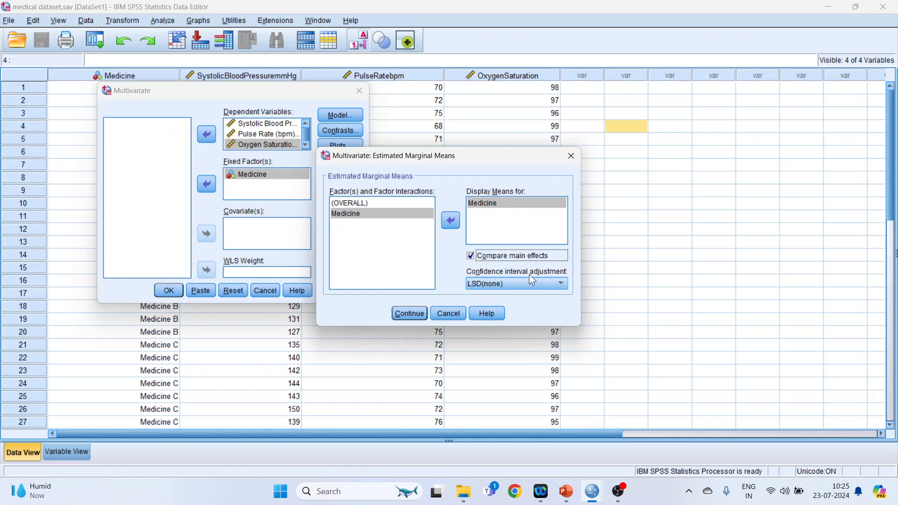
{"action": "left_click", "coordinate": [562, 285]}
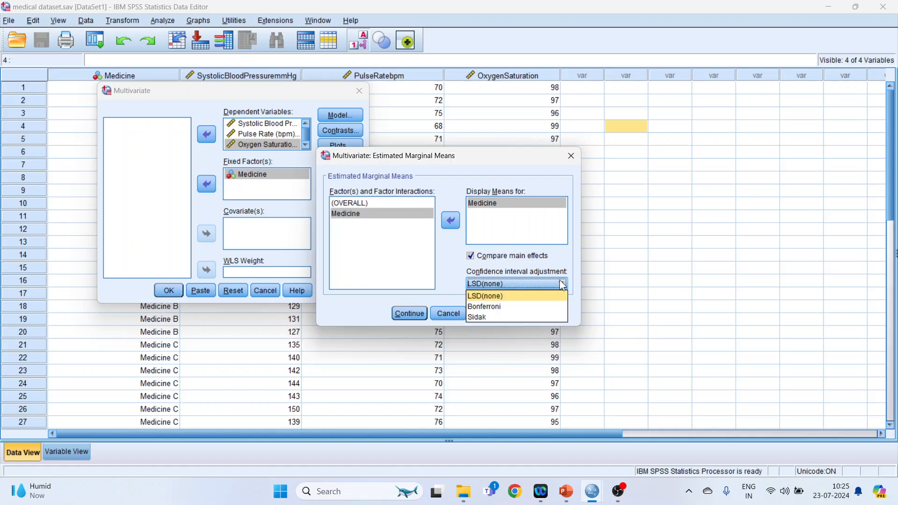
{"action": "left_click", "coordinate": [514, 299]}
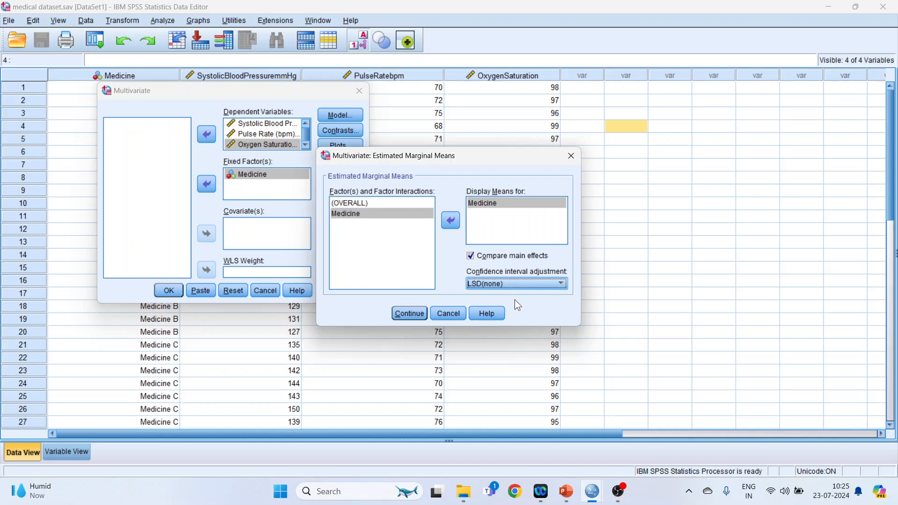
{"action": "left_click", "coordinate": [560, 283]}
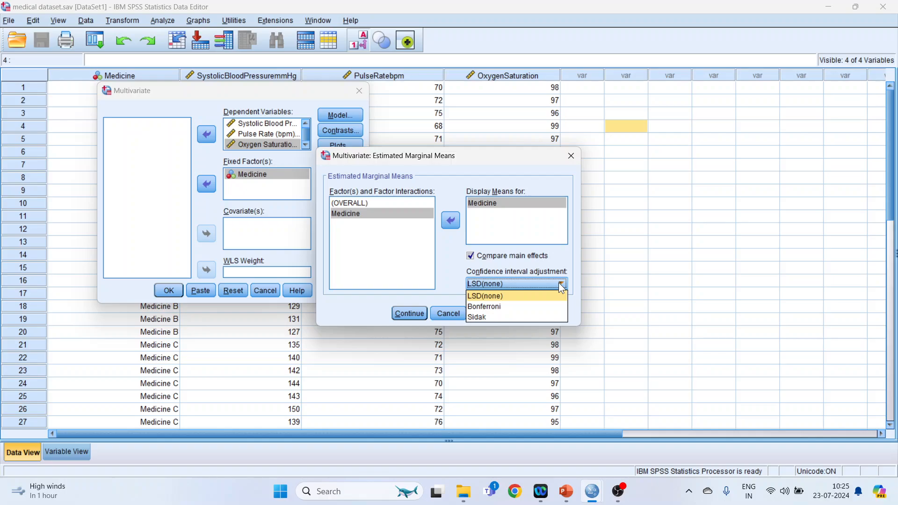
{"action": "left_click", "coordinate": [530, 305]}
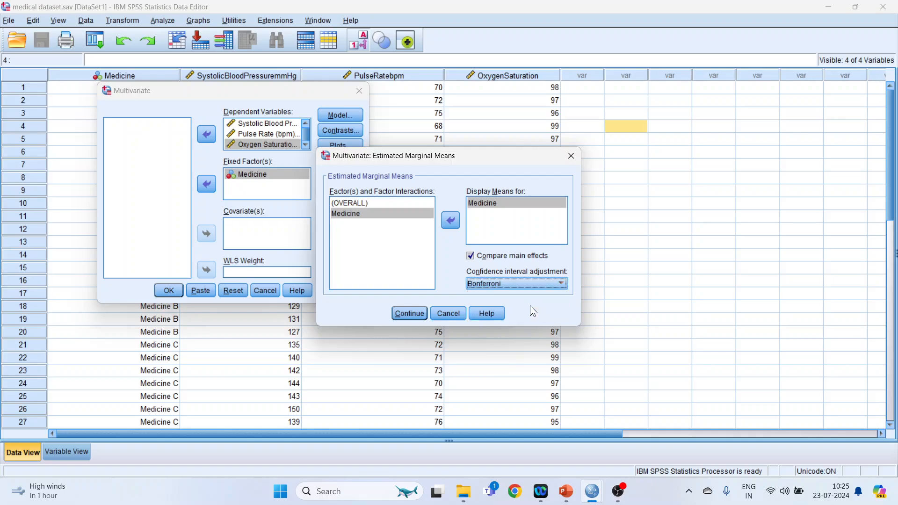
{"action": "left_click", "coordinate": [560, 285]}
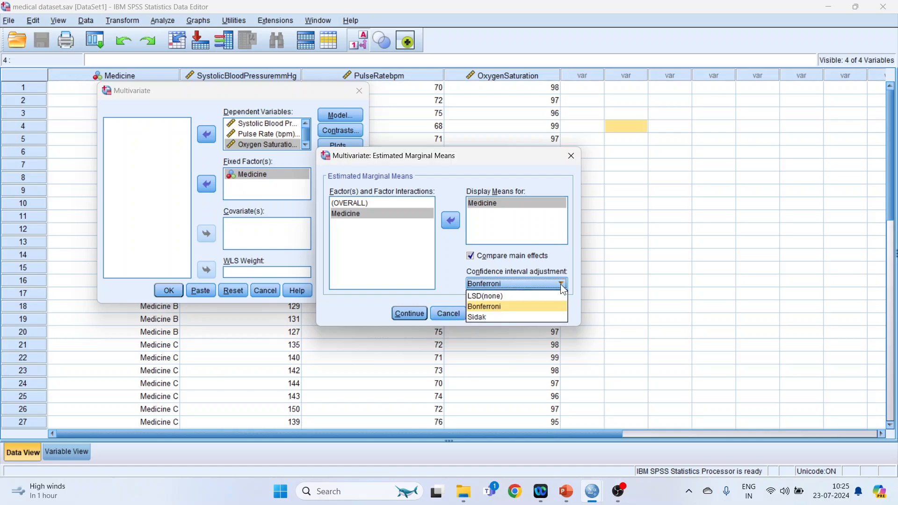
{"action": "left_click", "coordinate": [534, 306]}
{"action": "left_click", "coordinate": [407, 316]}
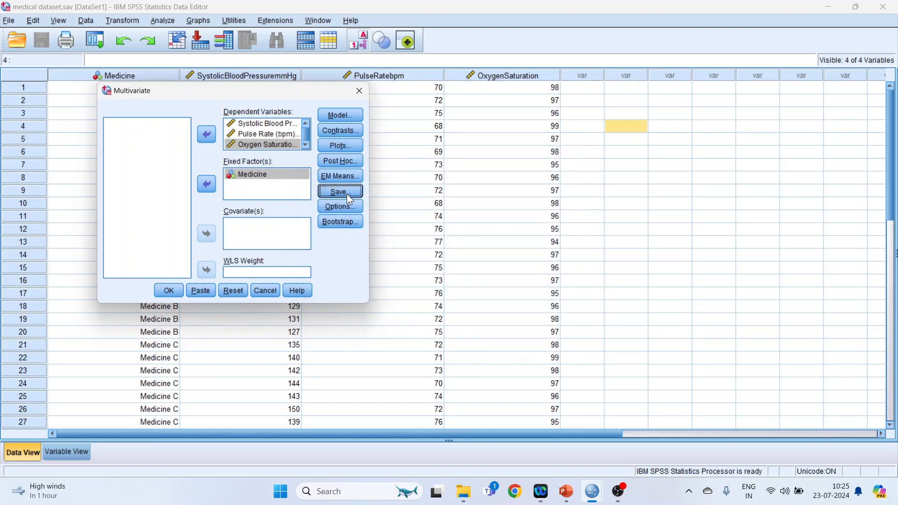
Request descriptive statistics, estimates of effect size and homogeneity tests without saving any new variables, and run the multivariate analysis
{"action": "left_click", "coordinate": [346, 193]}
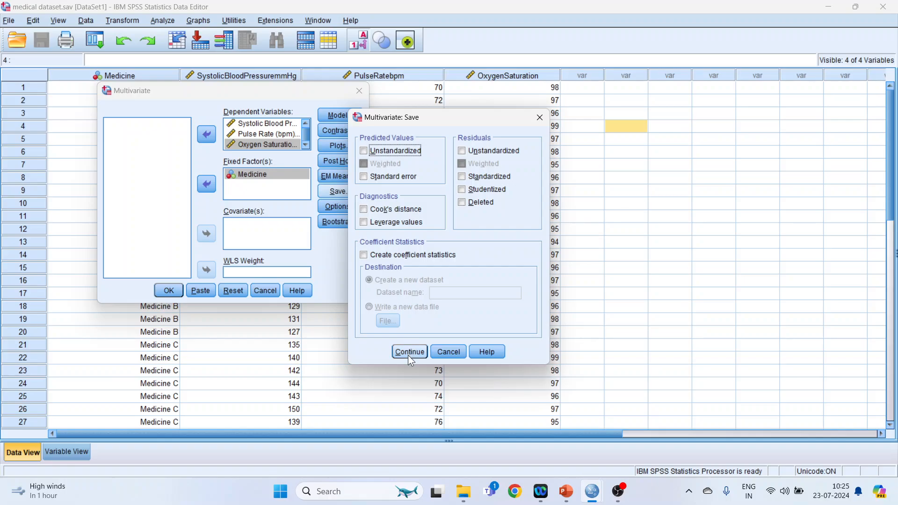
{"action": "left_click", "coordinate": [408, 351]}
{"action": "left_click", "coordinate": [346, 207]}
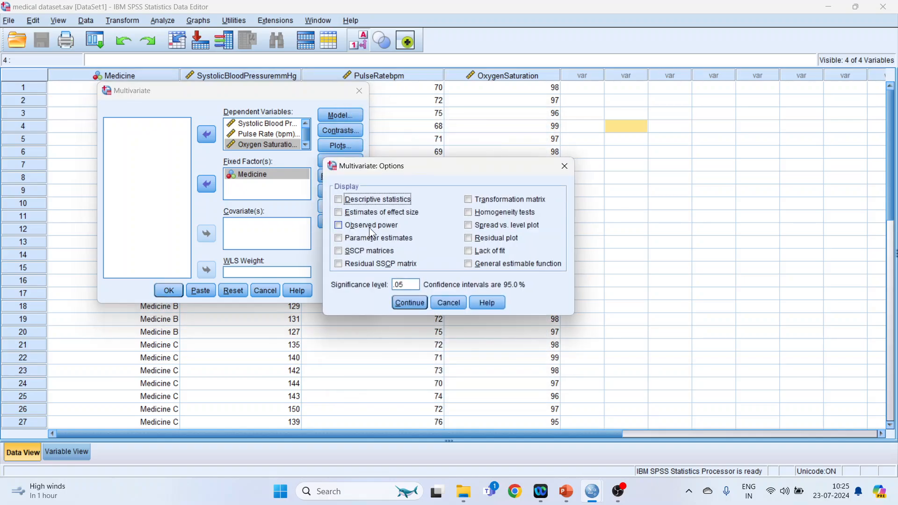
{"action": "left_click", "coordinate": [338, 200]}
{"action": "left_click", "coordinate": [339, 213]}
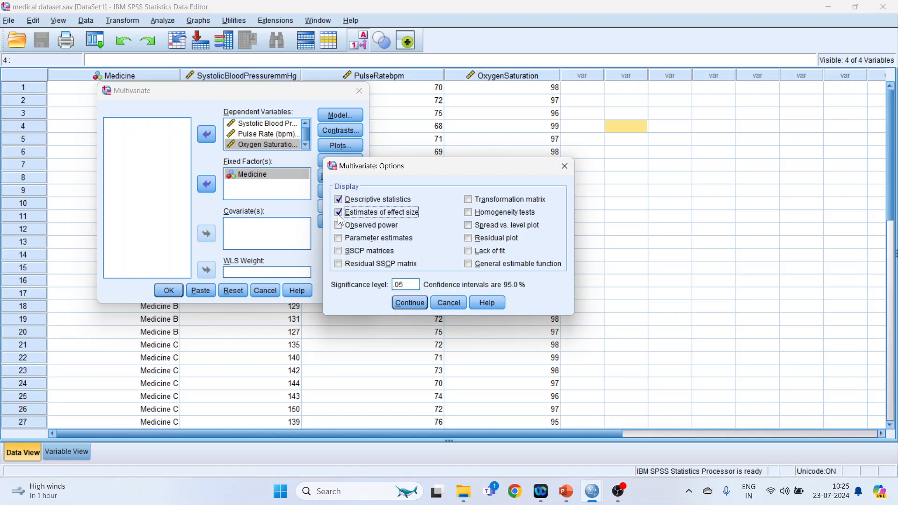
{"action": "left_click", "coordinate": [468, 214]}
{"action": "left_click", "coordinate": [411, 302]}
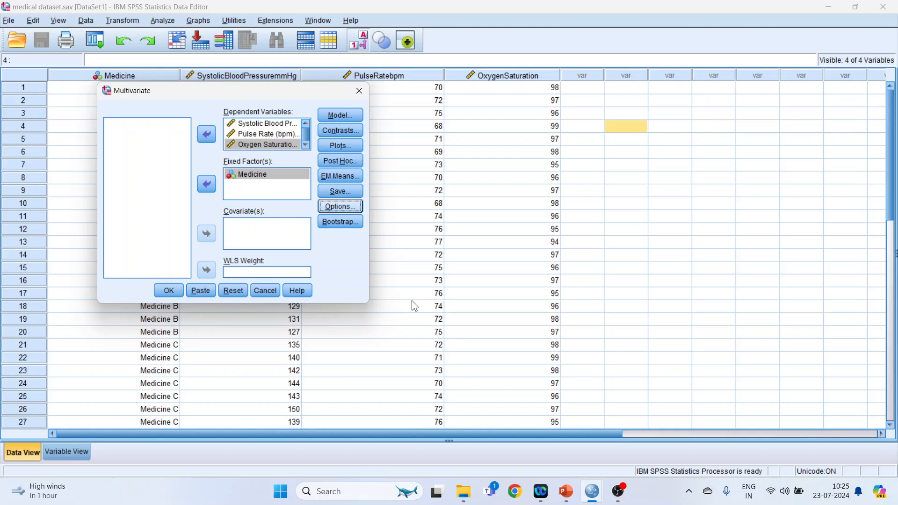
{"action": "left_click", "coordinate": [350, 208]}
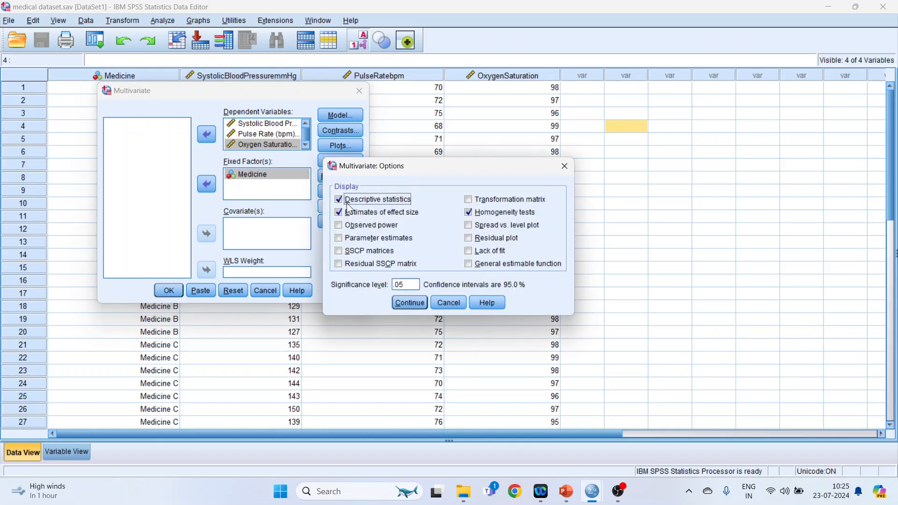
{"action": "left_click", "coordinate": [409, 302]}
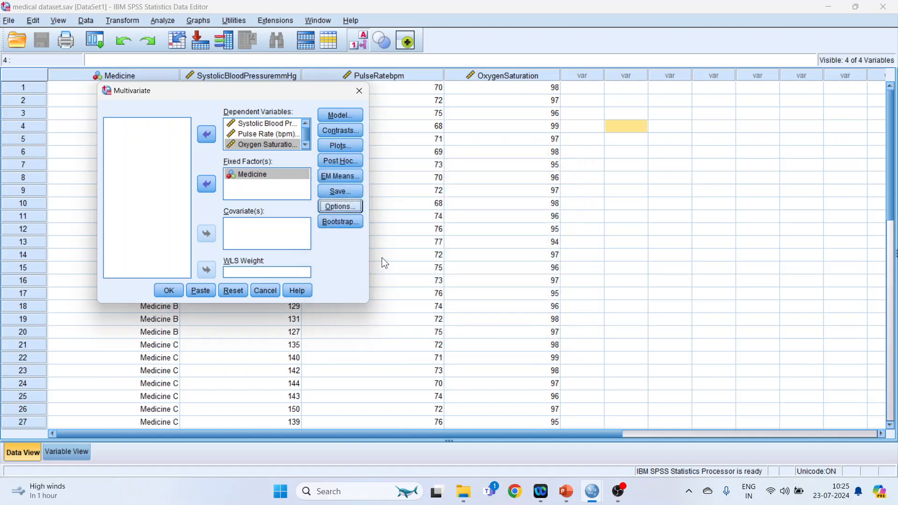
{"action": "left_click", "coordinate": [172, 293]}
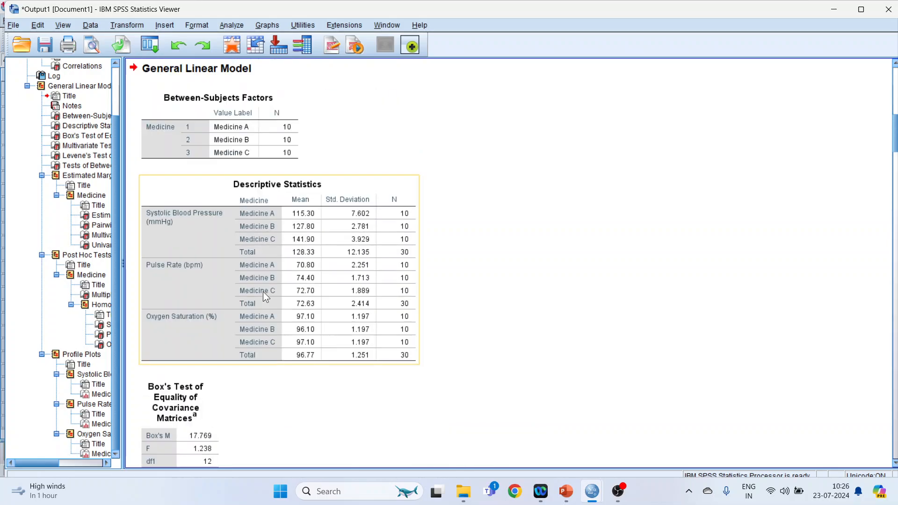
Examine the General Linear Model output from the analysis syntax and descriptive statistics down to Box's Test of Equality of Covariance Matrices
{"action": "scroll", "coordinate": [263, 290], "scroll_direction": "up", "scroll_amount": 5}
{"action": "scroll", "coordinate": [378, 291], "scroll_direction": "down", "scroll_amount": 3}
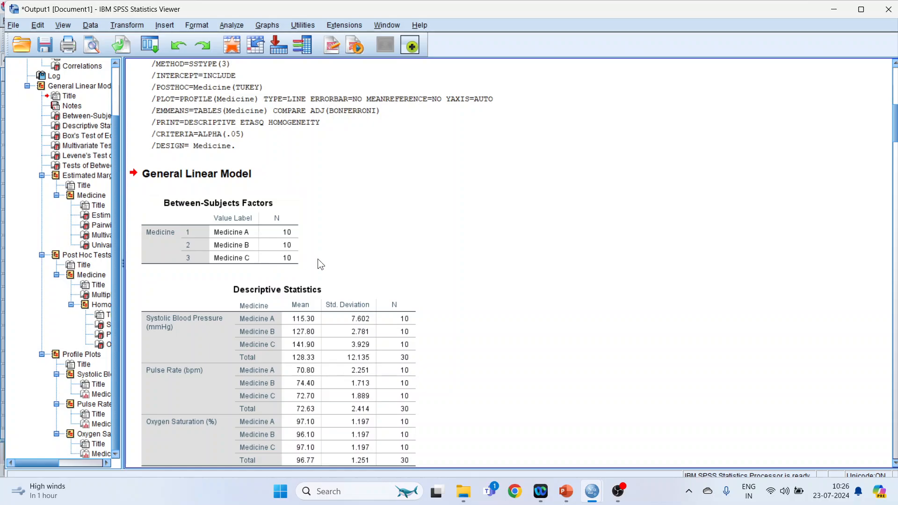
{"action": "scroll", "coordinate": [404, 284], "scroll_direction": "down", "scroll_amount": 3}
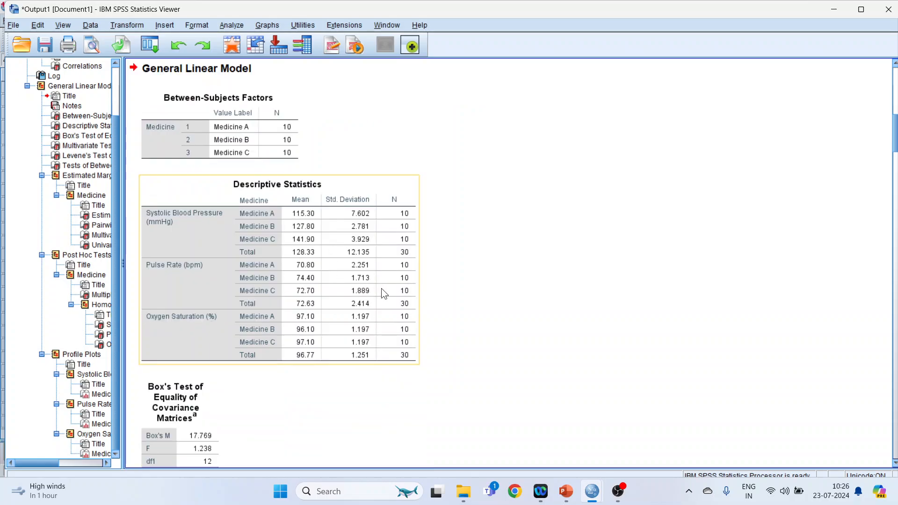
{"action": "scroll", "coordinate": [381, 291], "scroll_direction": "down", "scroll_amount": 4}
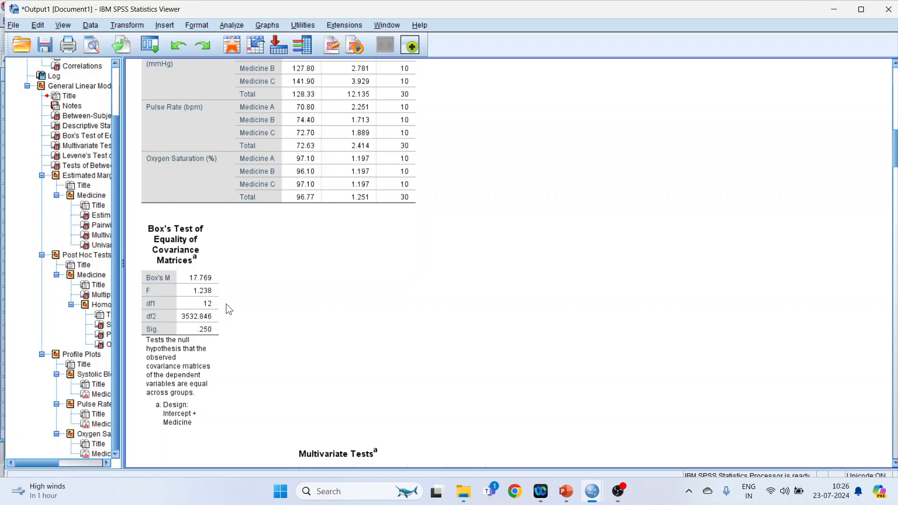
{"action": "scroll", "coordinate": [263, 298], "scroll_direction": "down", "scroll_amount": 2}
{"action": "left_click", "coordinate": [201, 247]}
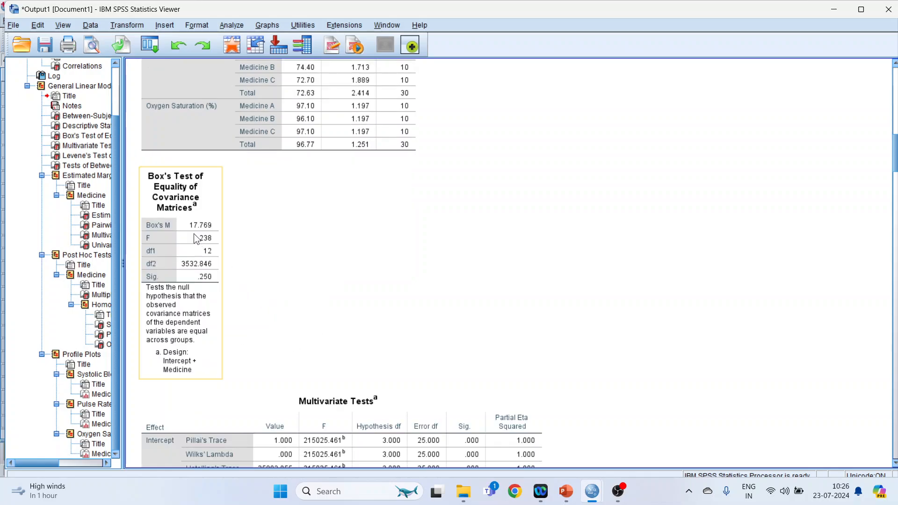
{"action": "left_click", "coordinate": [200, 243]}
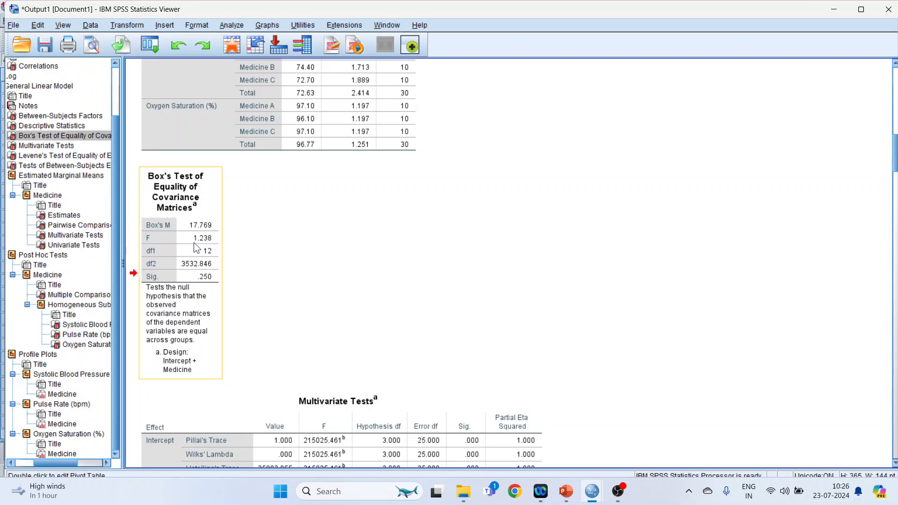
{"action": "right_click", "coordinate": [194, 243]}
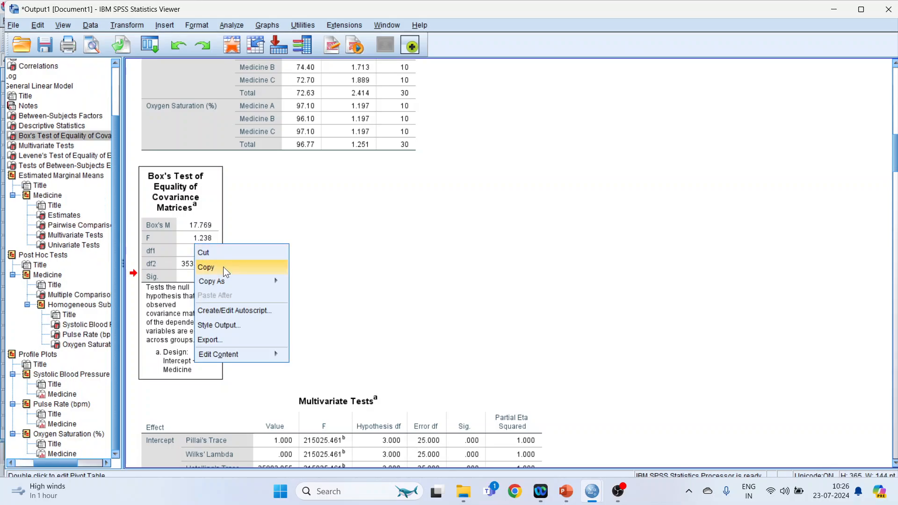
Switch to the MANOVA-1 presentation in PowerPoint and show slide 17, the Box's test interpretation, as a full-screen slide show
{"action": "left_click", "coordinate": [566, 491]}
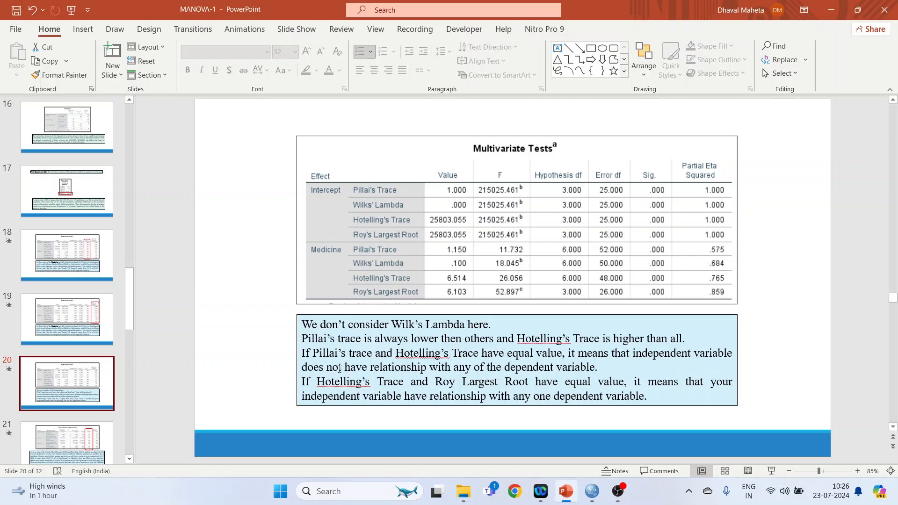
{"action": "left_click", "coordinate": [67, 190]}
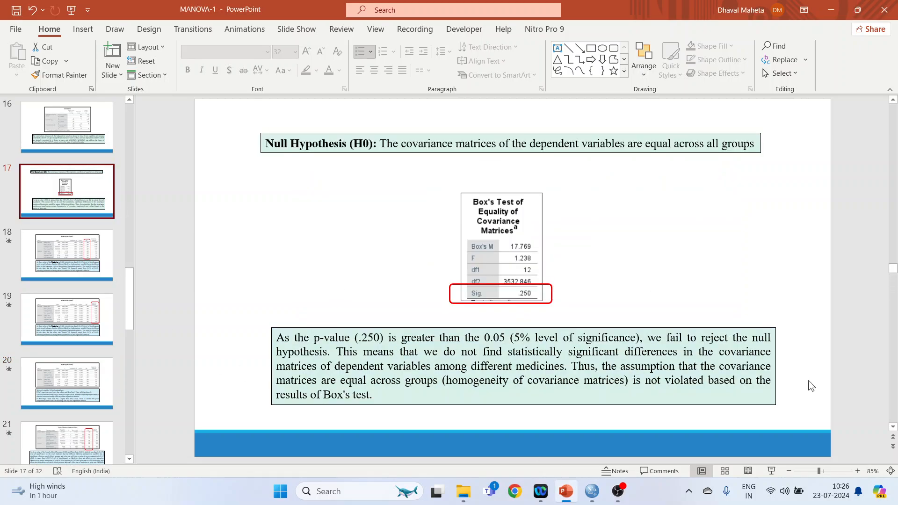
{"action": "left_click", "coordinate": [771, 471]}
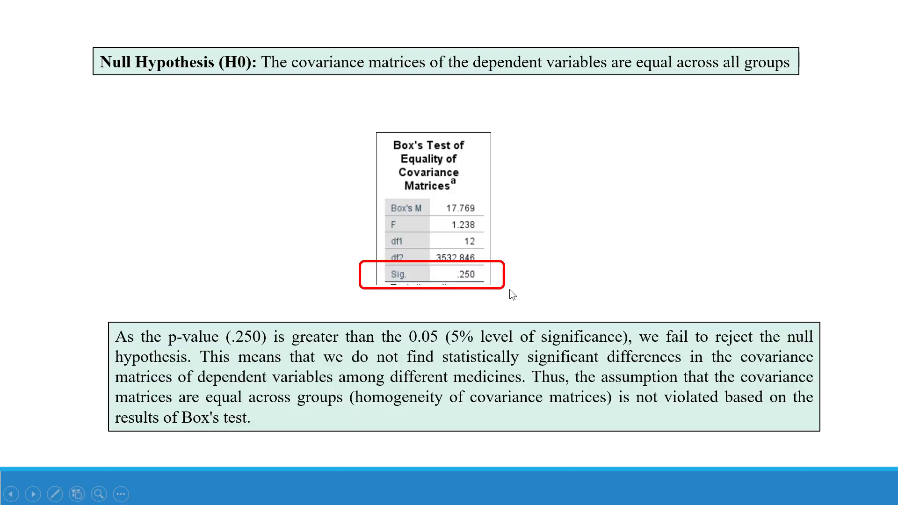